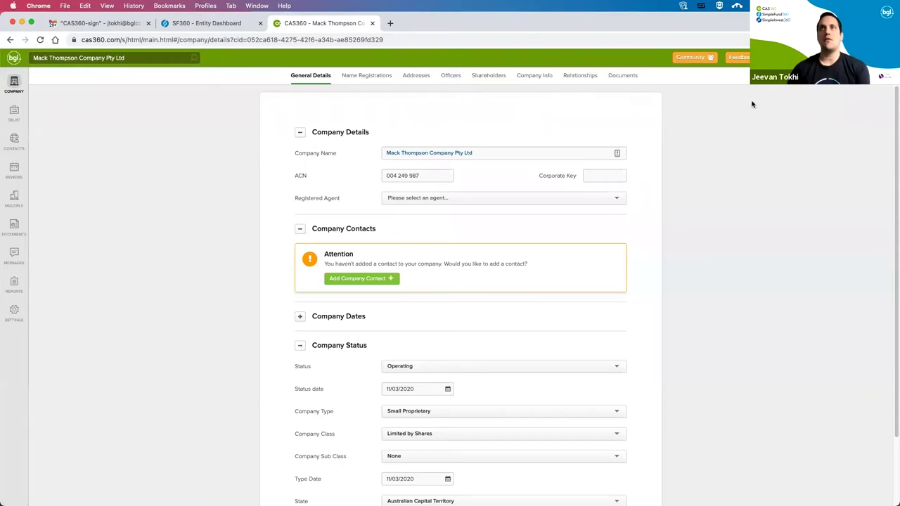
# Open BGL Integrations and view the digital signing providers available among the practice apps.
pyautogui.click(882, 57)
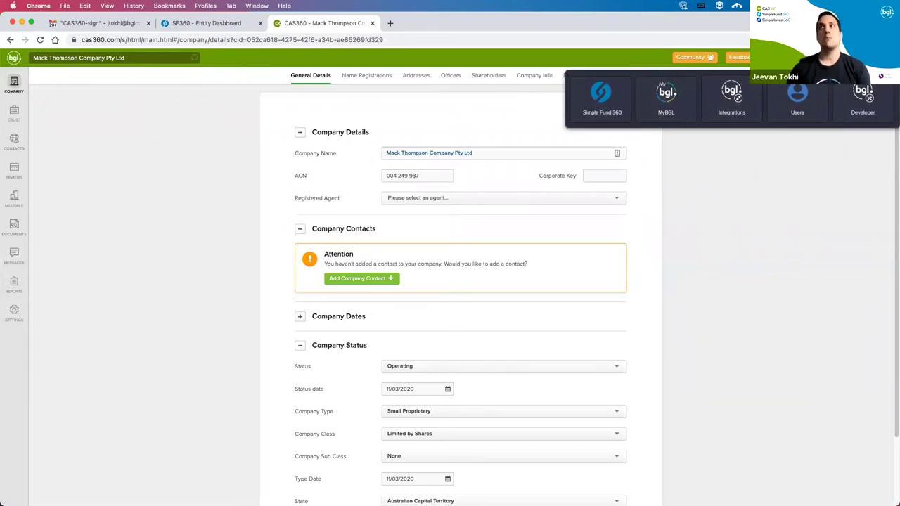
pyautogui.click(730, 112)
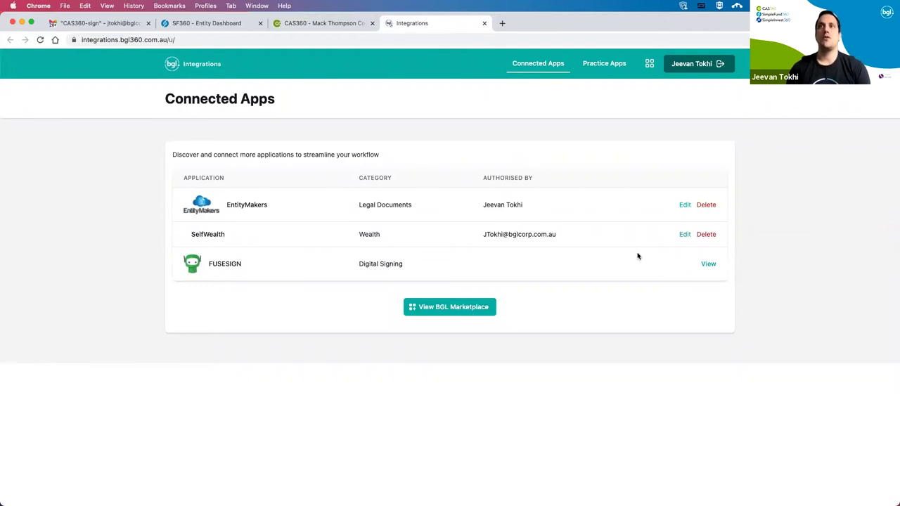
pyautogui.click(607, 64)
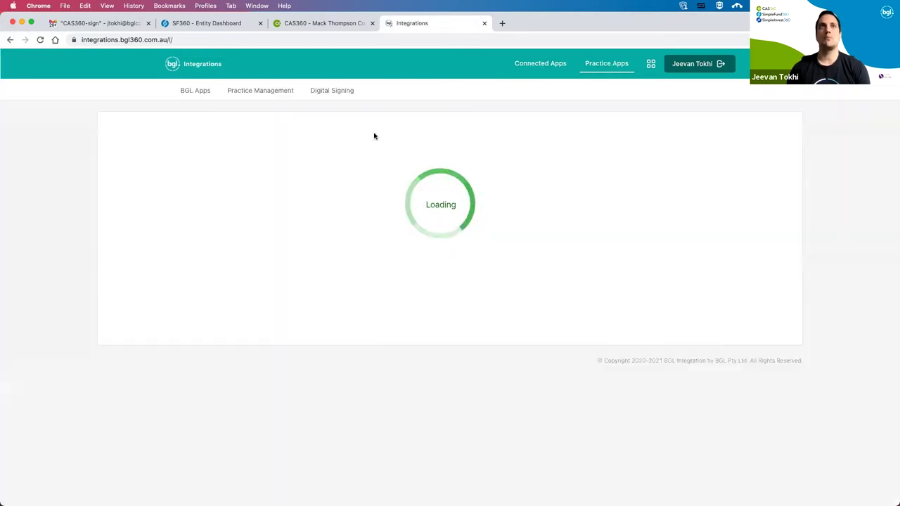
pyautogui.click(333, 92)
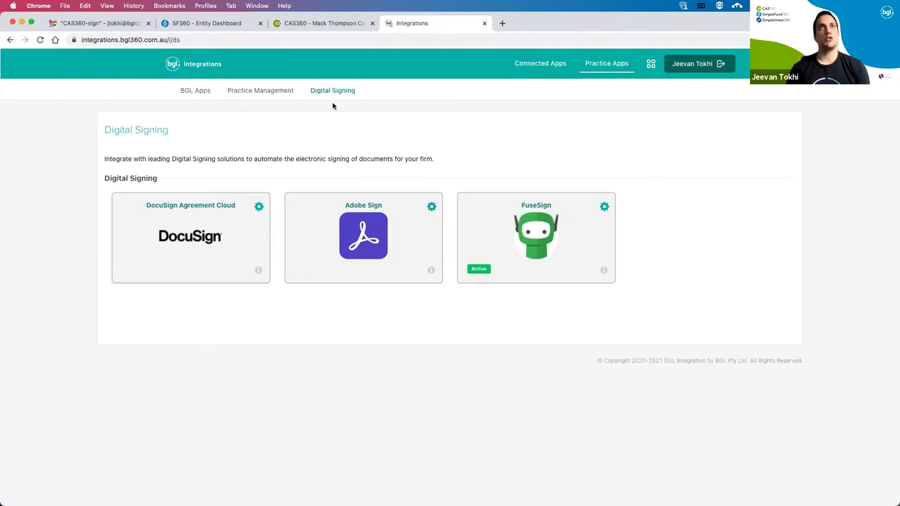
# Return to CAS360 and save a new registered office address for the company, finding the suggested address with "123".
pyautogui.click(310, 31)
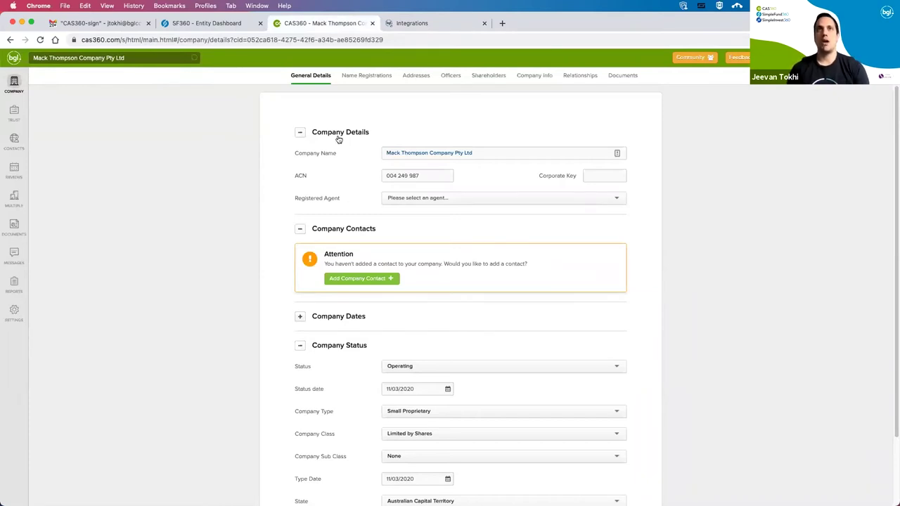
pyautogui.click(416, 78)
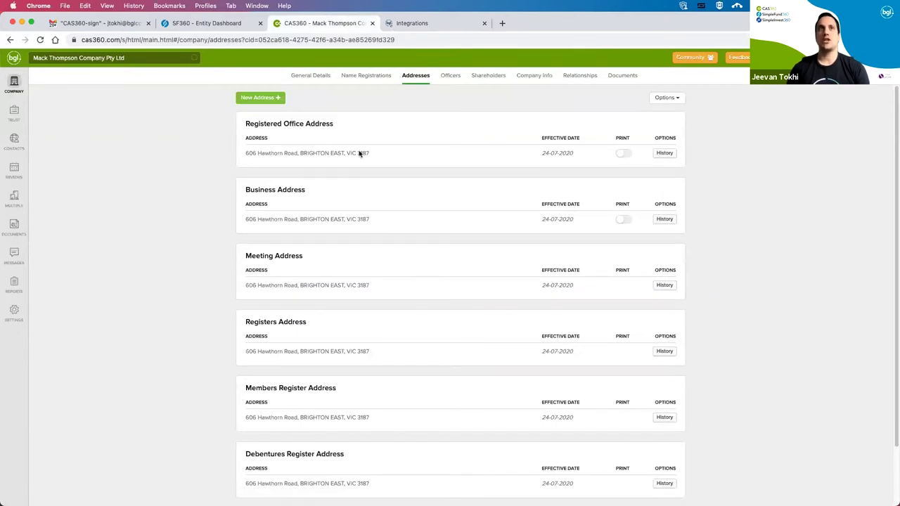
pyautogui.click(267, 100)
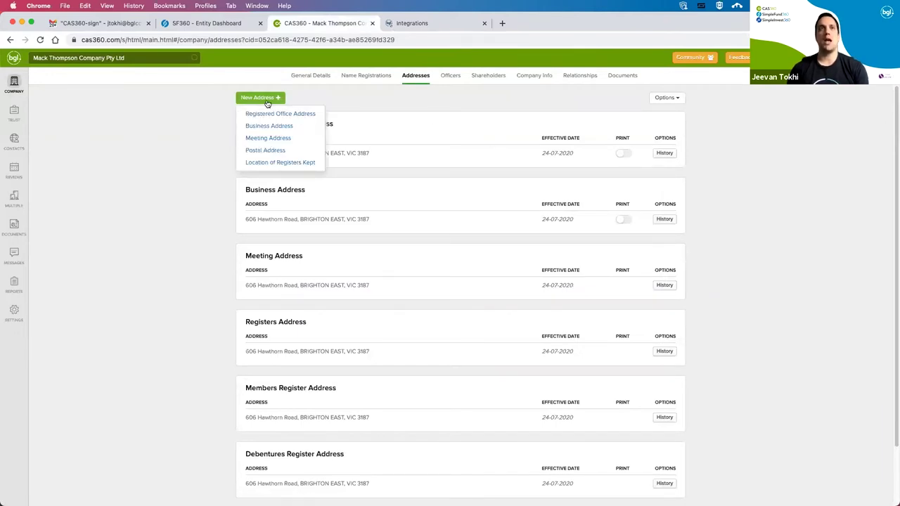
pyautogui.click(277, 114)
pyautogui.click(341, 115)
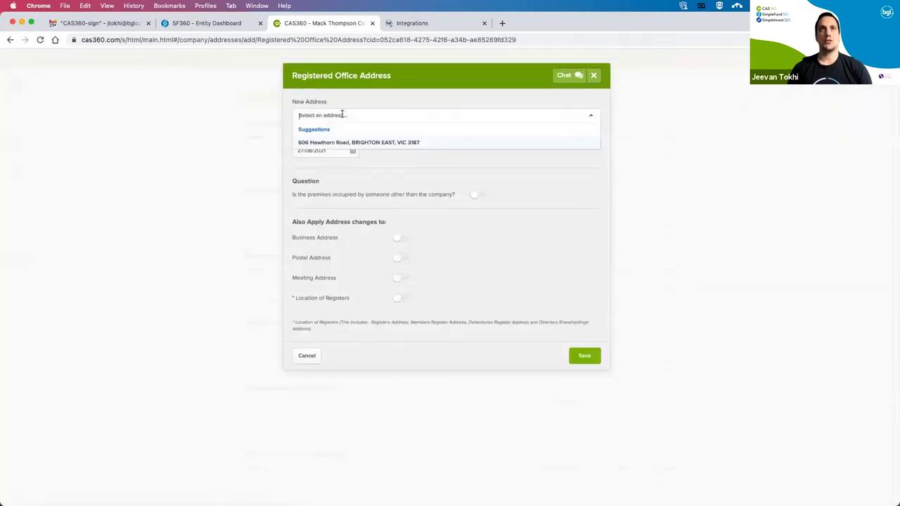
pyautogui.write('123')
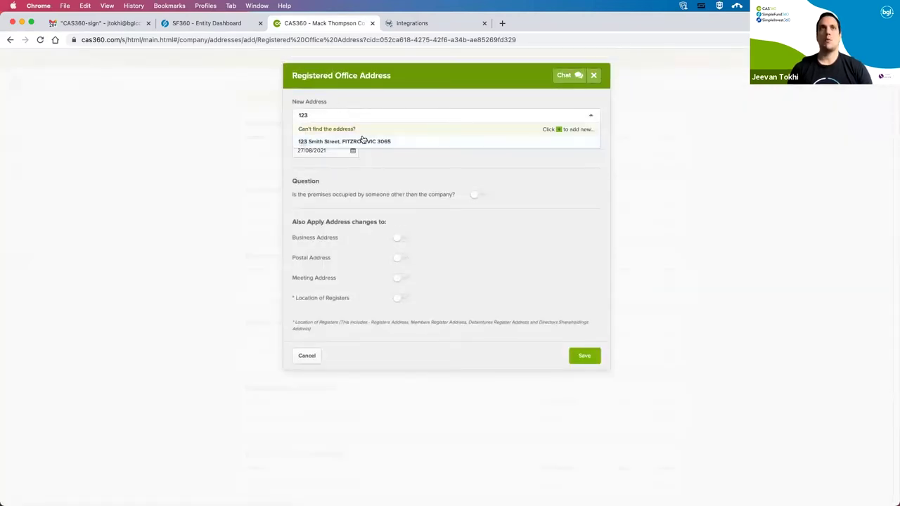
pyautogui.click(353, 145)
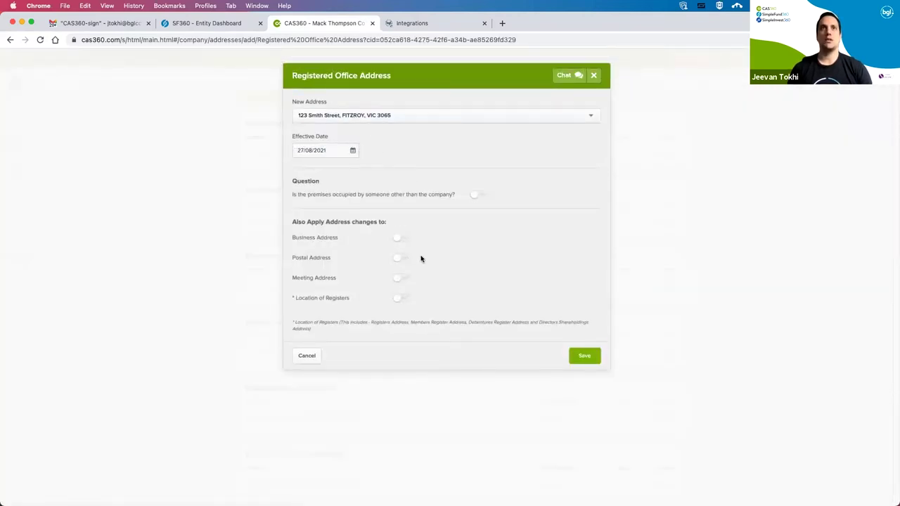
pyautogui.click(586, 357)
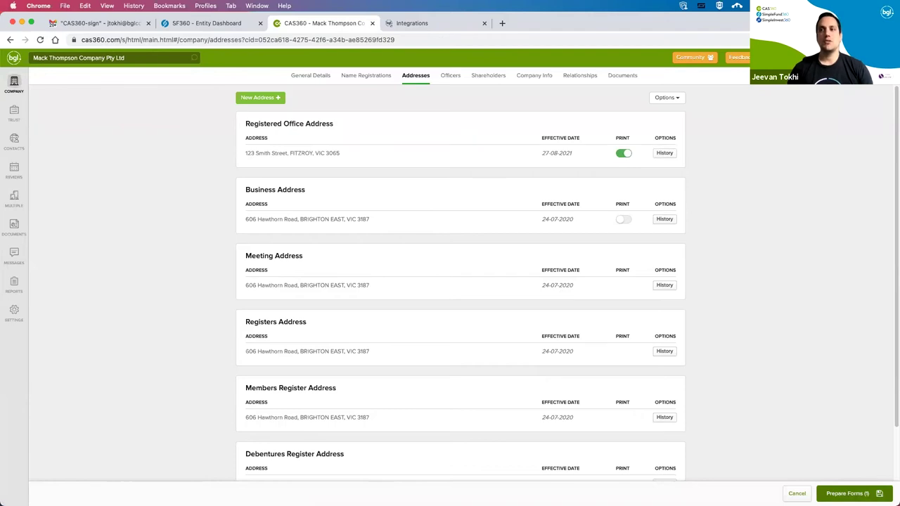
# Prepare the address change forms and save the electronic signing options with FuseSign as the signing provider.
pyautogui.click(853, 493)
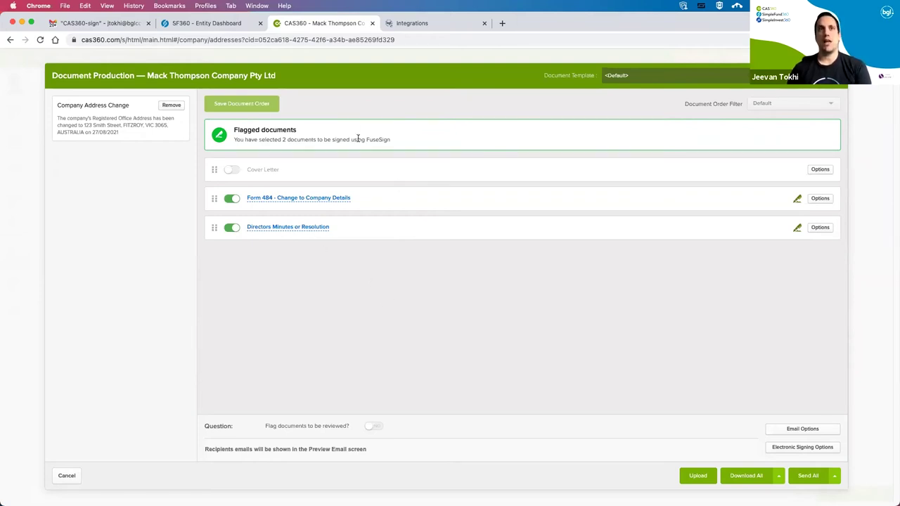
pyautogui.click(819, 448)
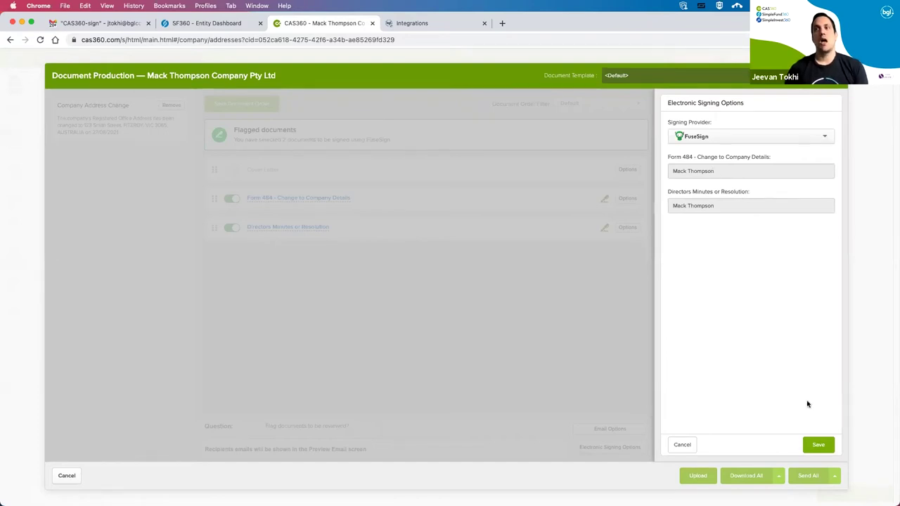
pyautogui.click(820, 447)
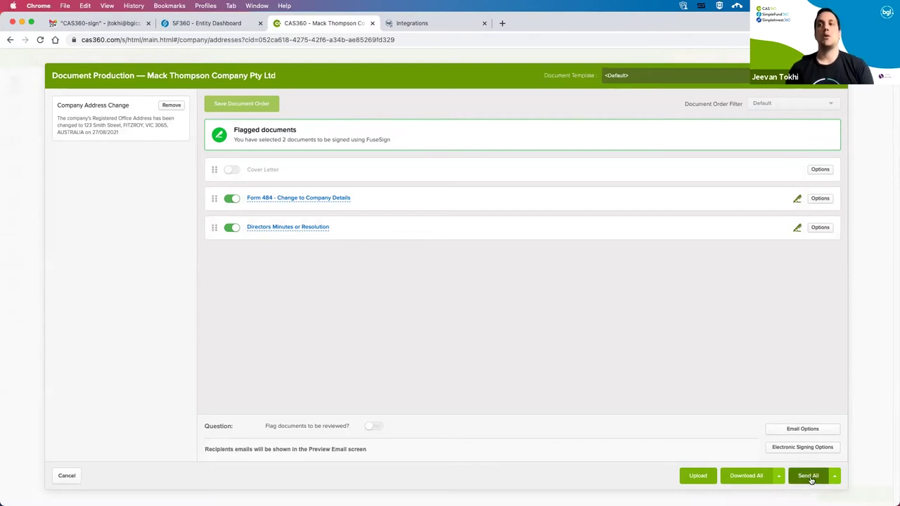
# Select the registered agent in the Form 484 settings and save them.
pyautogui.click(808, 476)
pyautogui.click(780, 215)
pyautogui.click(760, 231)
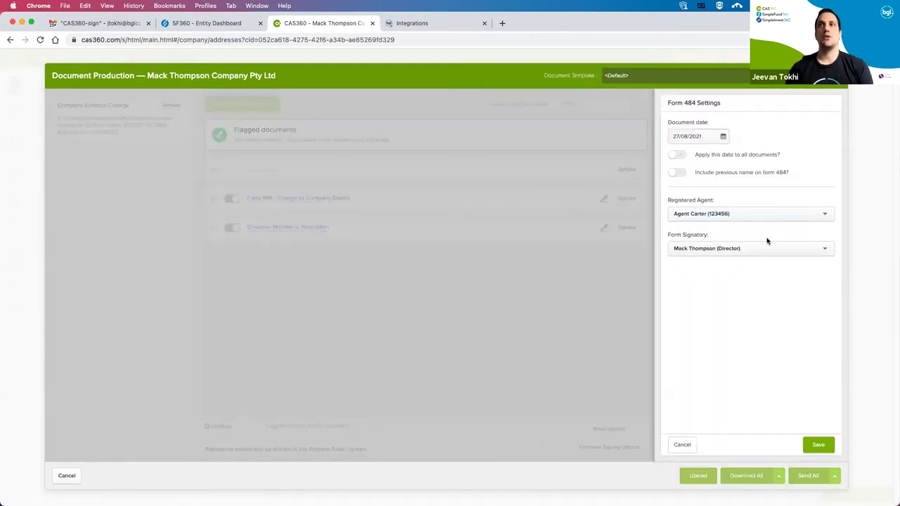
pyautogui.click(818, 445)
# Send all documents for signing, reviewing the preview email to the signatory before sending it.
pyautogui.click(810, 478)
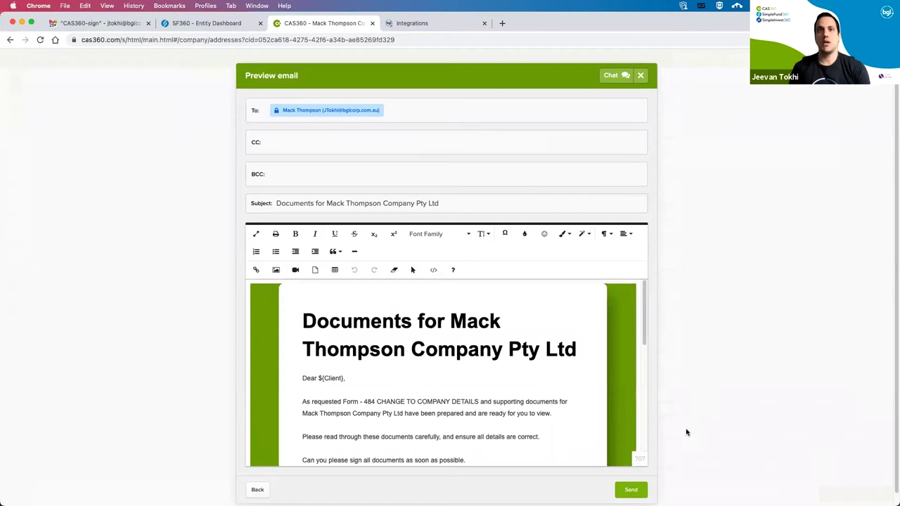
pyautogui.scroll(-1, 564, 444)
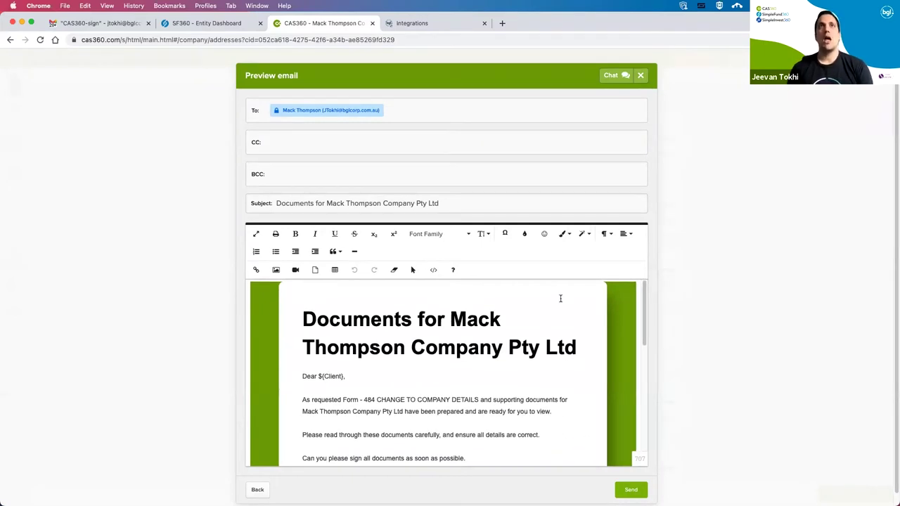
pyautogui.scroll(-1, 563, 330)
pyautogui.click(632, 491)
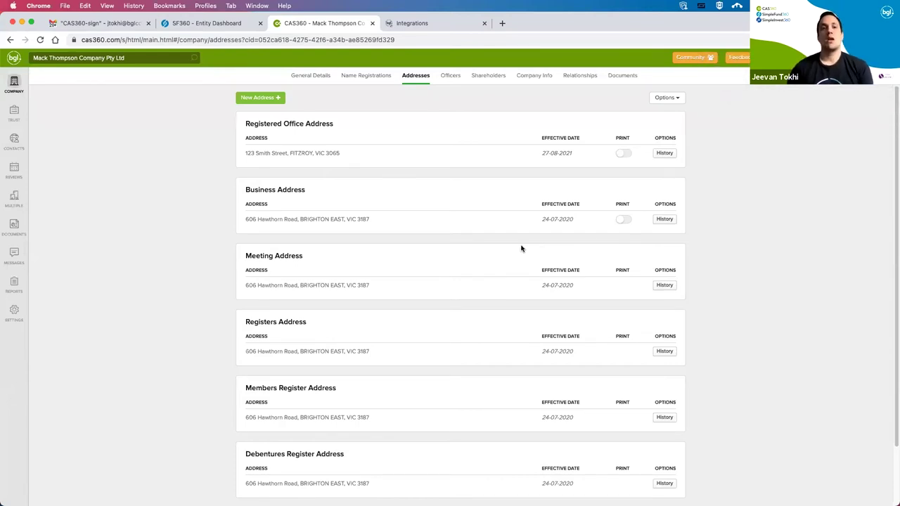
# Switch to Gmail, refresh the CAS360-sign label and open the signing request email from API Testing Firm.
pyautogui.click(101, 25)
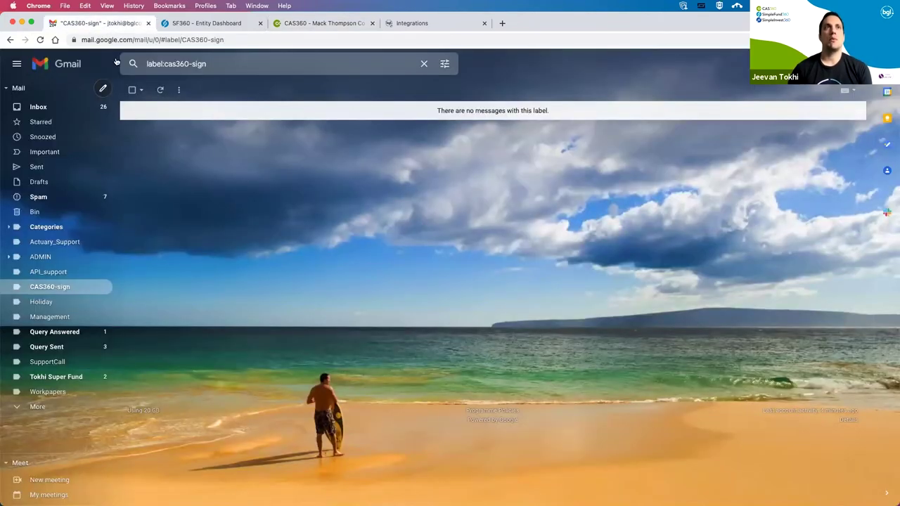
pyautogui.click(164, 89)
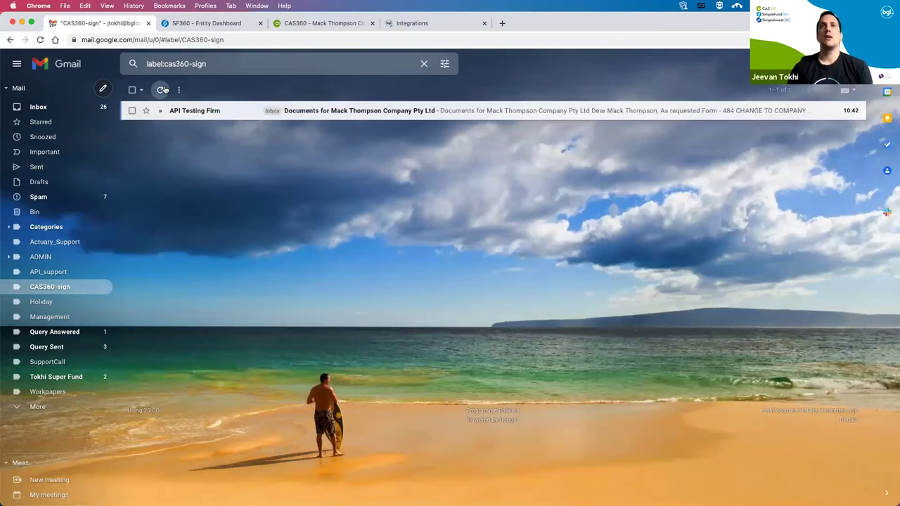
pyautogui.click(361, 117)
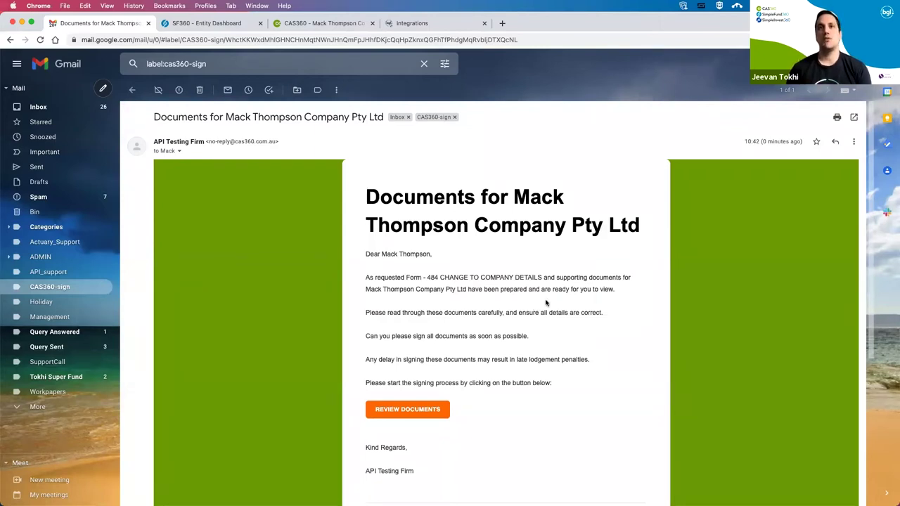
pyautogui.scroll(-1, 531, 309)
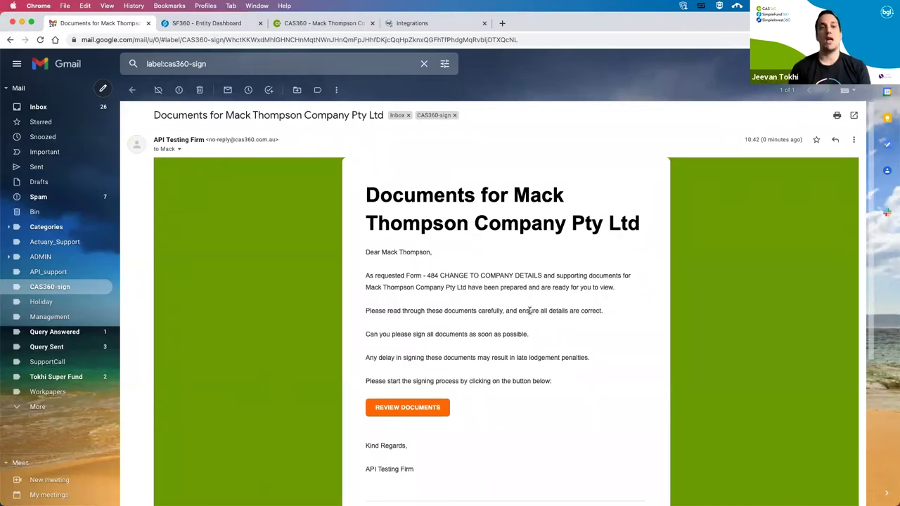
# Proceed from the email to FuseSign and open the document requiring action for review.
pyautogui.click(416, 409)
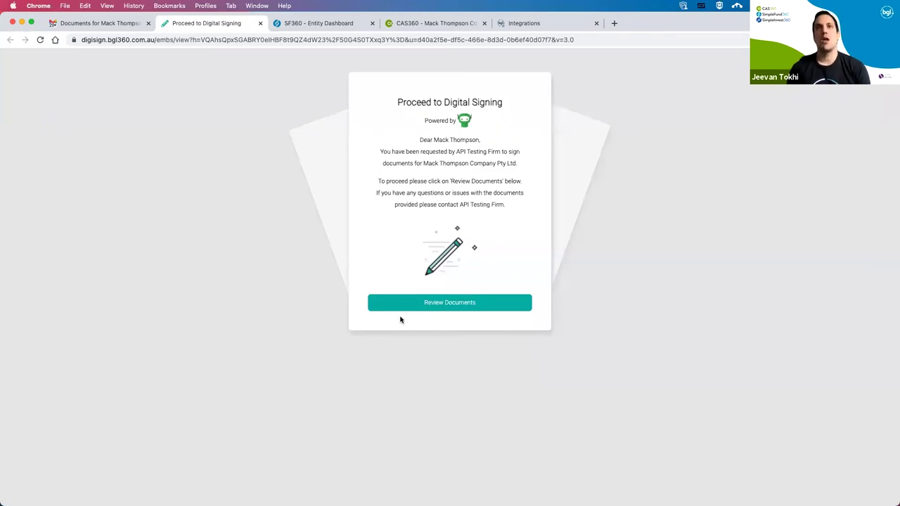
pyautogui.click(452, 307)
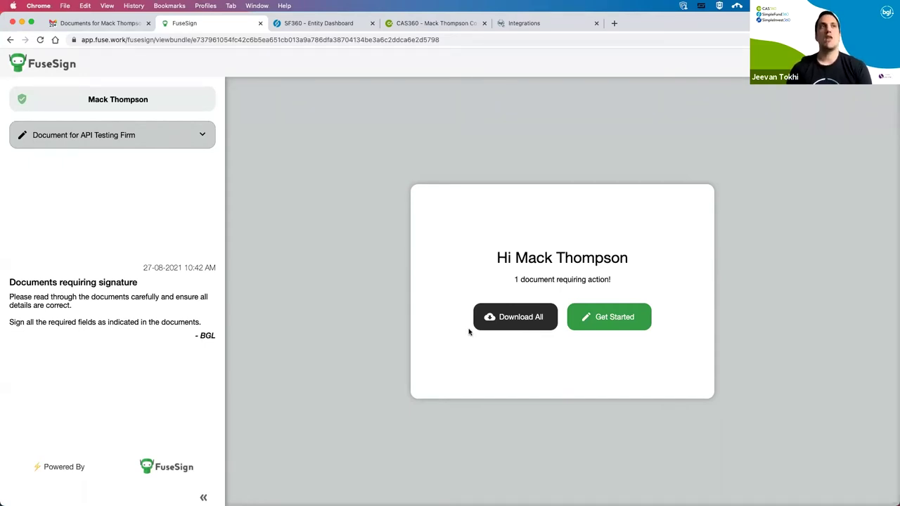
pyautogui.click(615, 322)
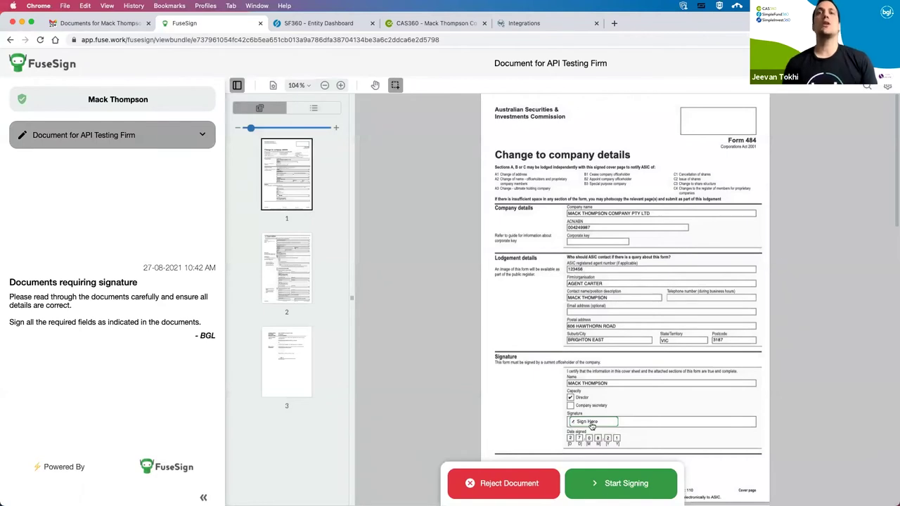
# Sign the Form 484 with the signatory's typed name and apply the signature to the directors resolution.
pyautogui.click(603, 484)
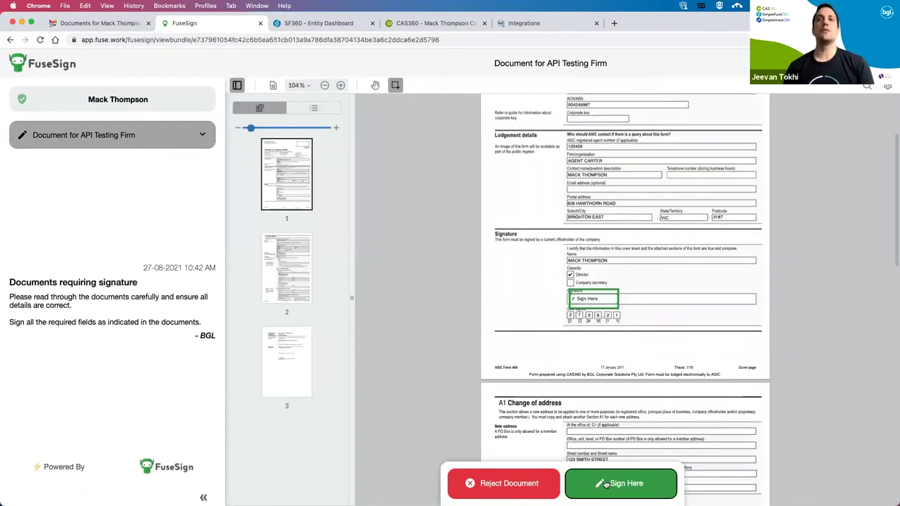
pyautogui.click(592, 301)
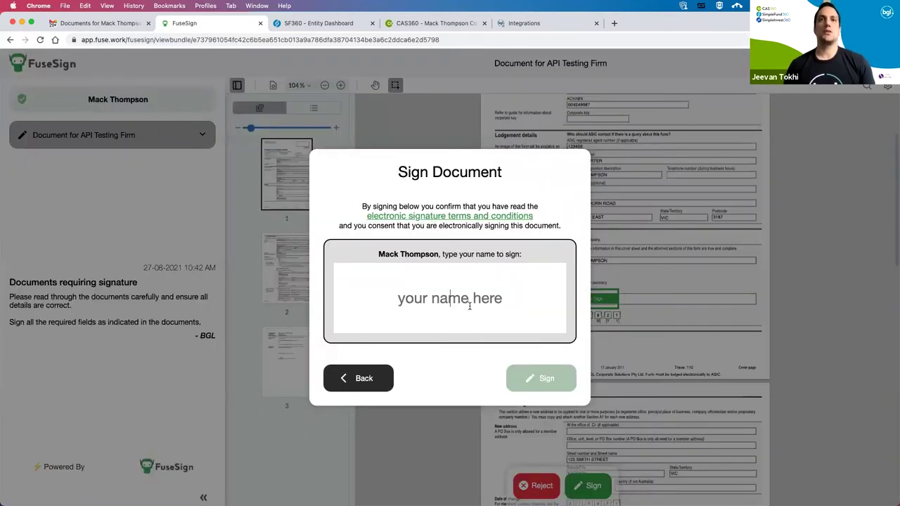
pyautogui.write('Mac')
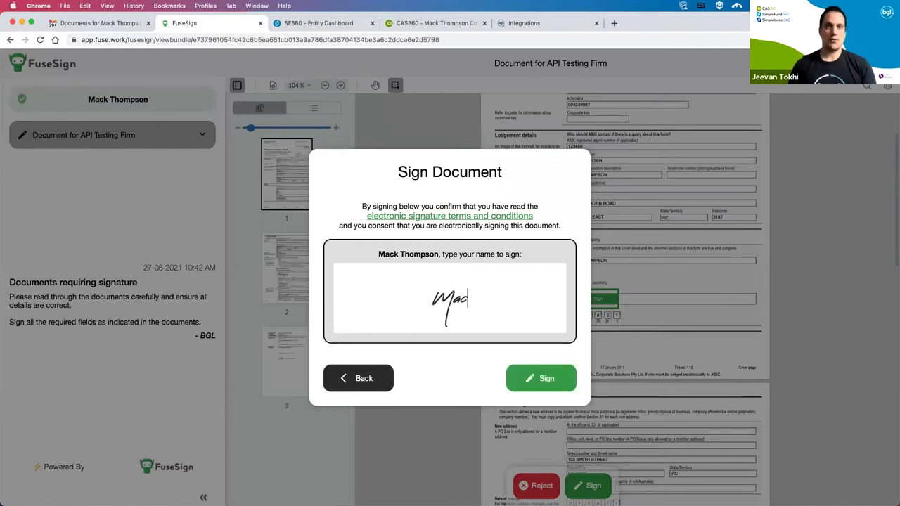
pyautogui.write('k T')
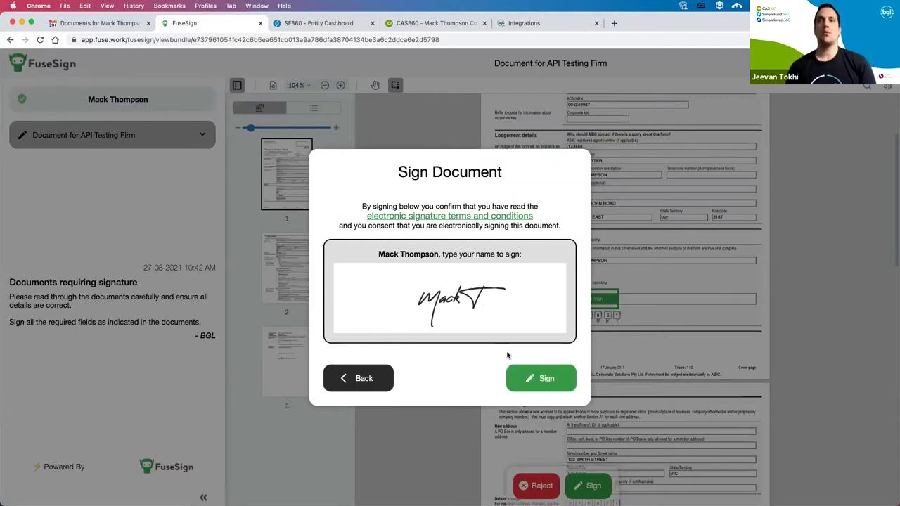
pyautogui.click(539, 380)
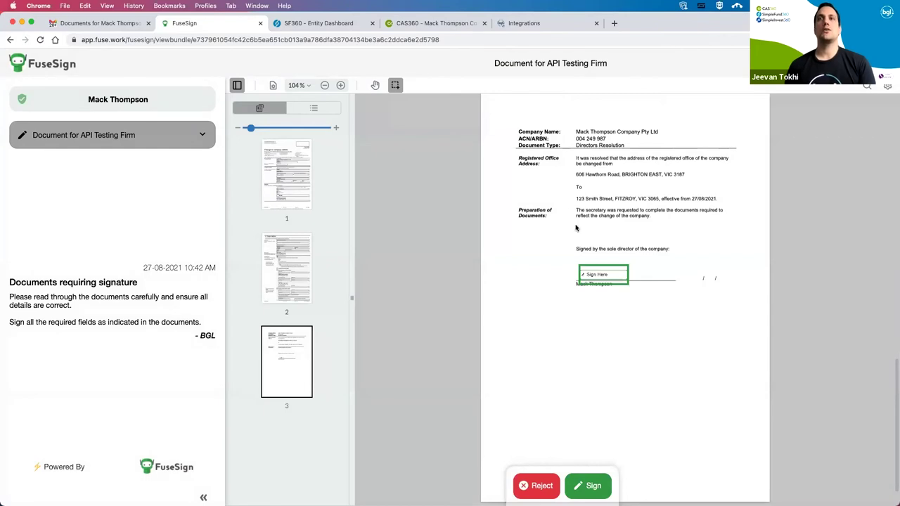
pyautogui.click(595, 276)
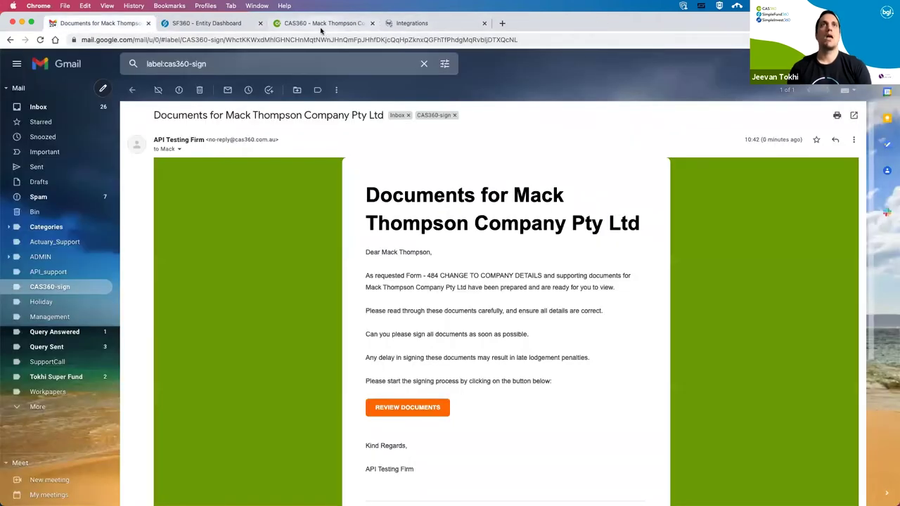
# Switch back to CAS360 and check the notifications for digitally signed documents.
pyautogui.click(322, 23)
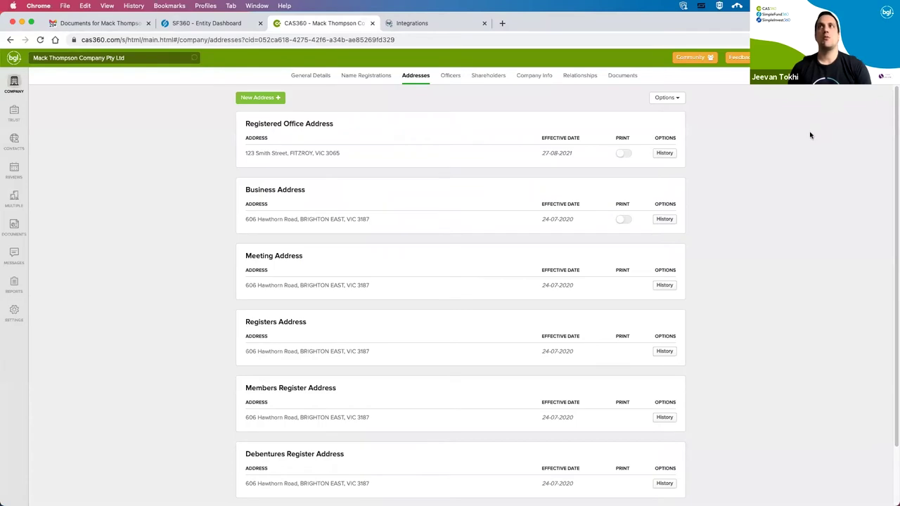
pyautogui.click(769, 57)
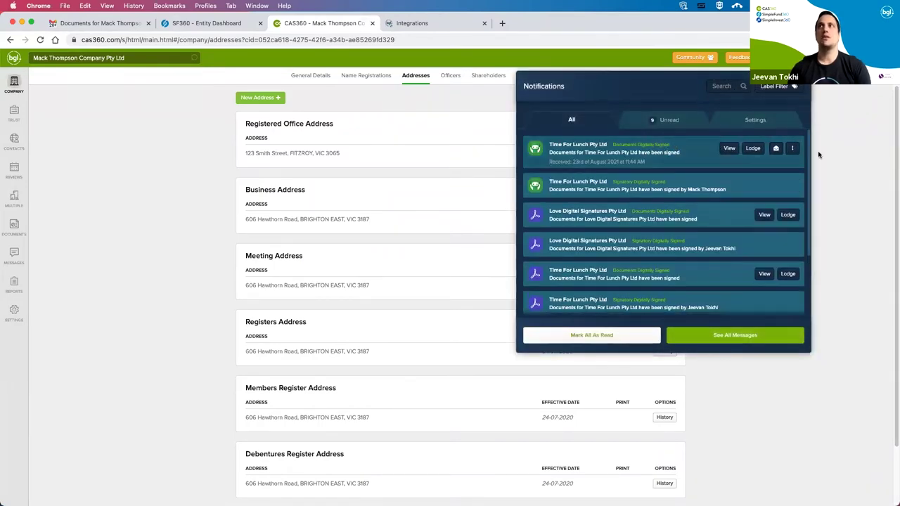
pyautogui.click(857, 151)
# View the company's documents and show the available options for the Form 484 sent through FuseSign on 26/08/2021.
pyautogui.click(630, 84)
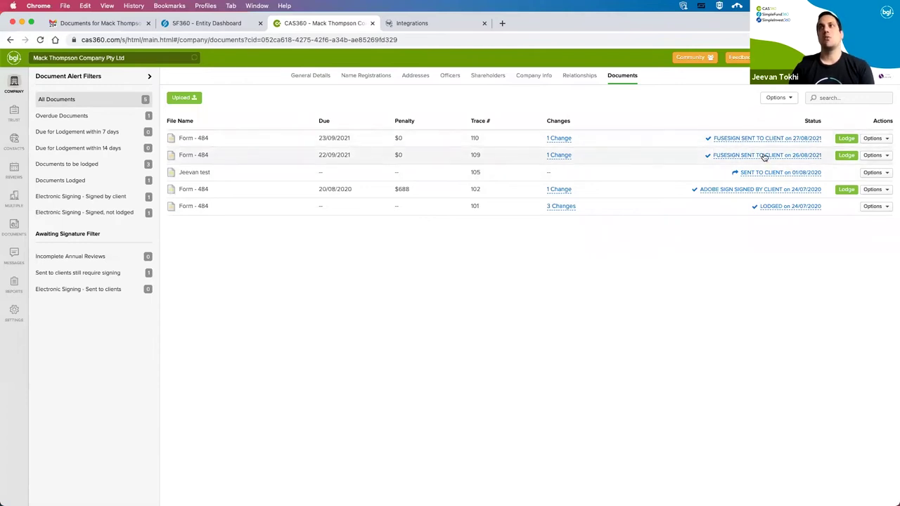
pyautogui.click(873, 155)
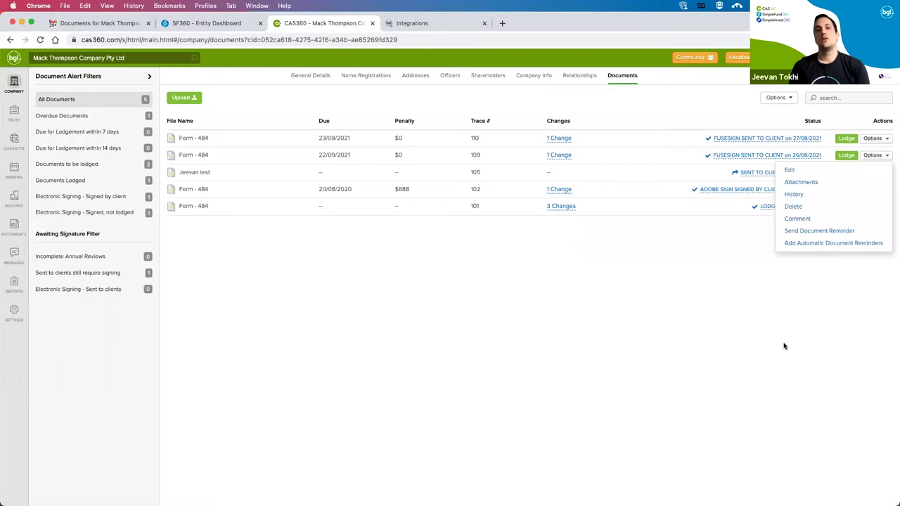
# Open the signed documents from the company's latest digital signing notification, review the attachments including the FuseSign audit report, and close them.
pyautogui.click(745, 302)
pyautogui.click(773, 57)
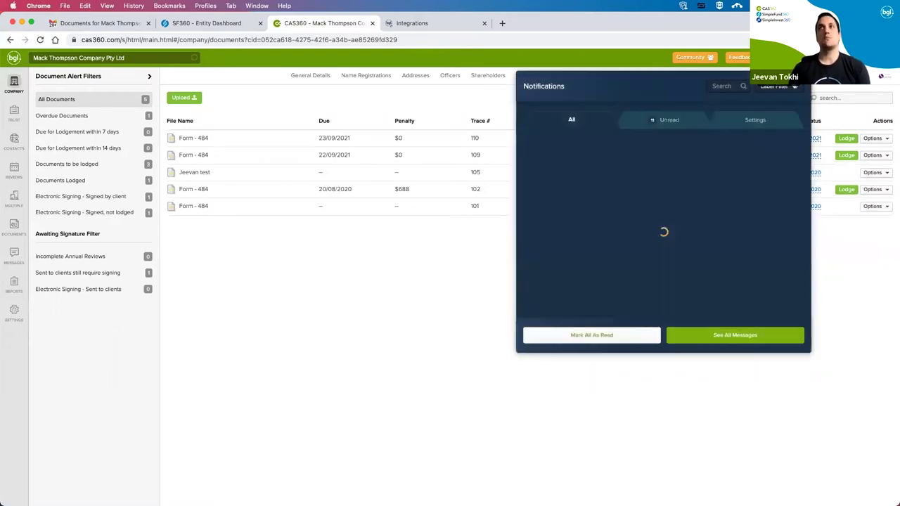
pyautogui.moveTo(734, 145)
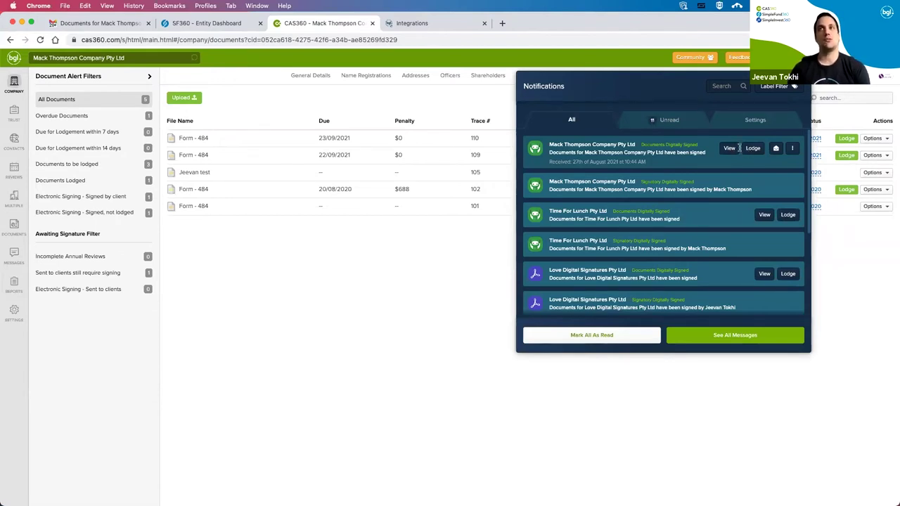
pyautogui.click(731, 148)
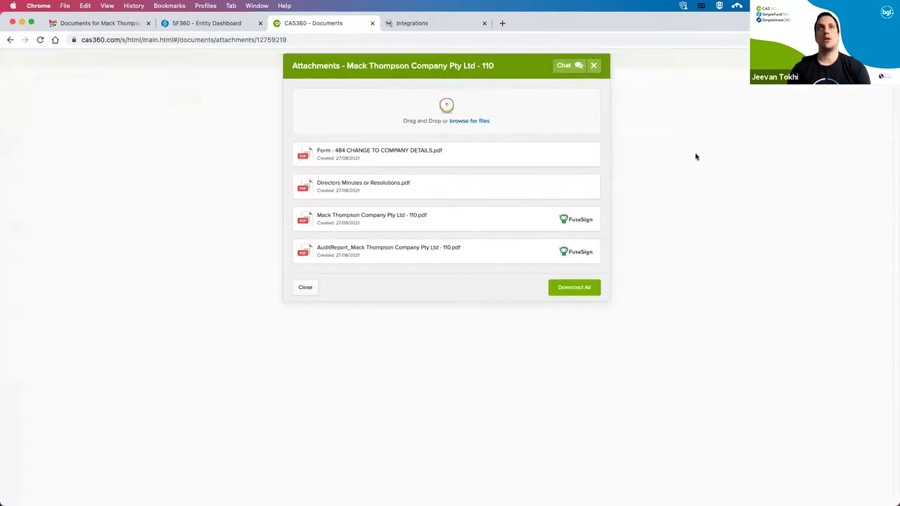
pyautogui.moveTo(469, 159)
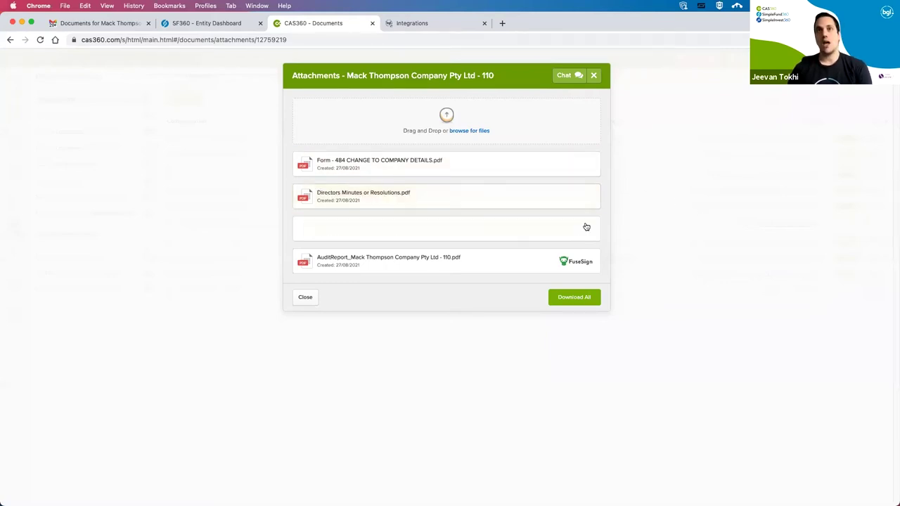
pyautogui.moveTo(417, 262)
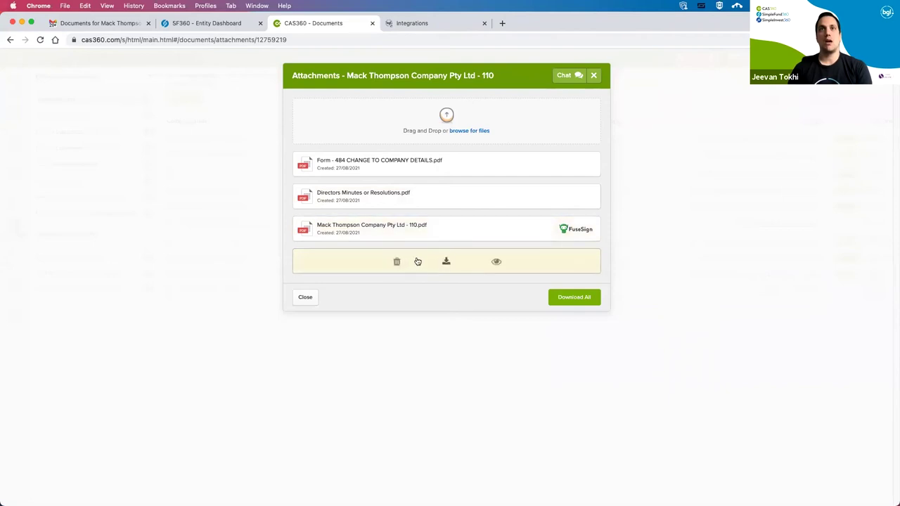
pyautogui.click(593, 76)
# Switch to Simple Fund 360 and open the reports for The Spend Big Super Fund.
pyautogui.click(234, 28)
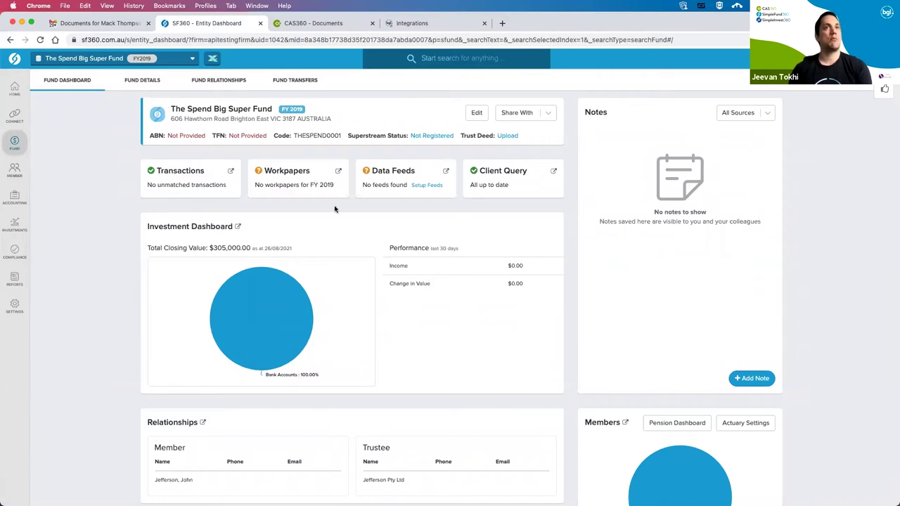
pyautogui.click(19, 282)
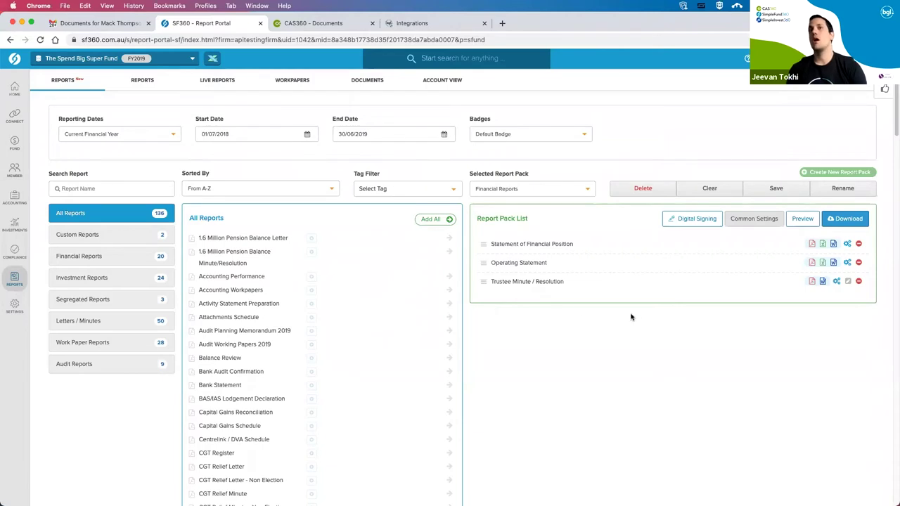
pyautogui.scroll(-1, 602, 330)
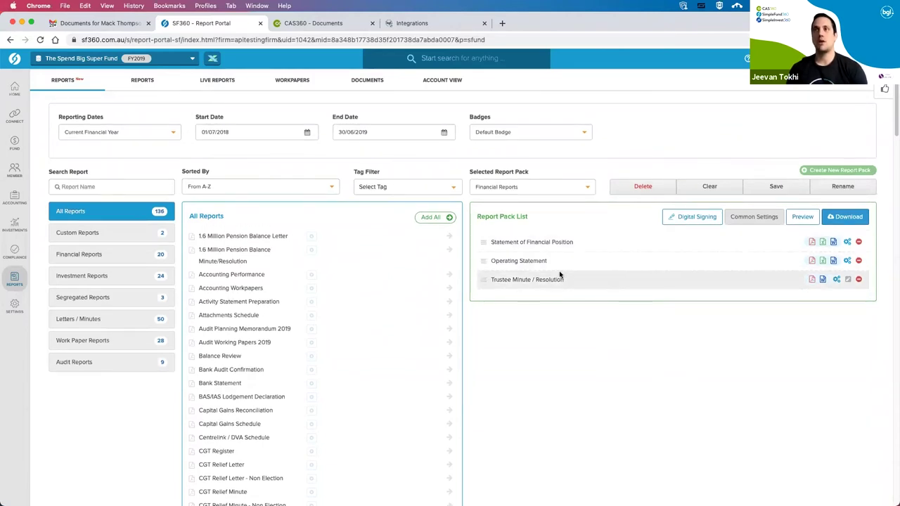
# Search the reports for "comp" and add the Compilation Report to the Financial Reports pack.
pyautogui.click(97, 186)
pyautogui.write('com')
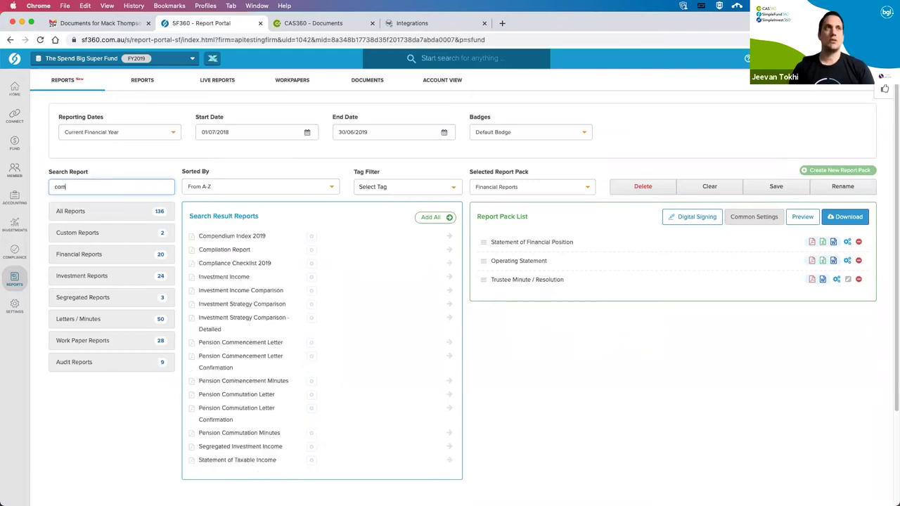
pyautogui.write('p')
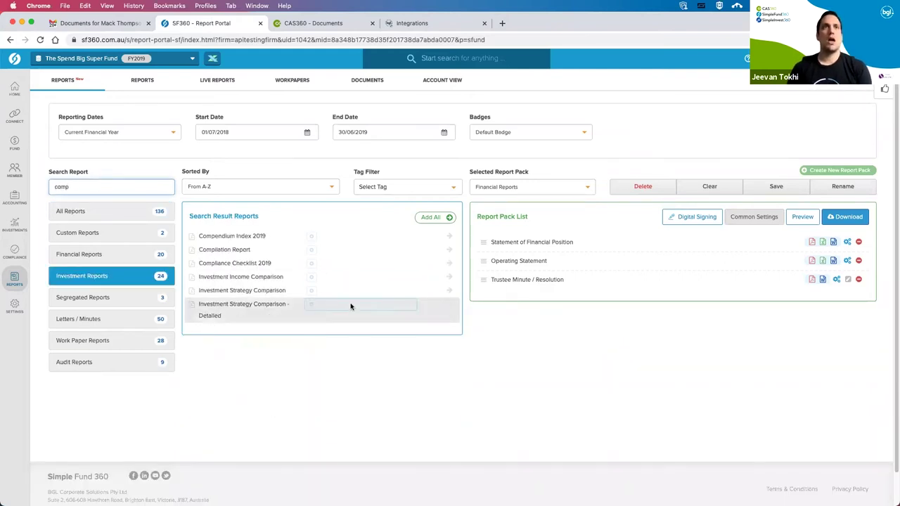
pyautogui.click(450, 249)
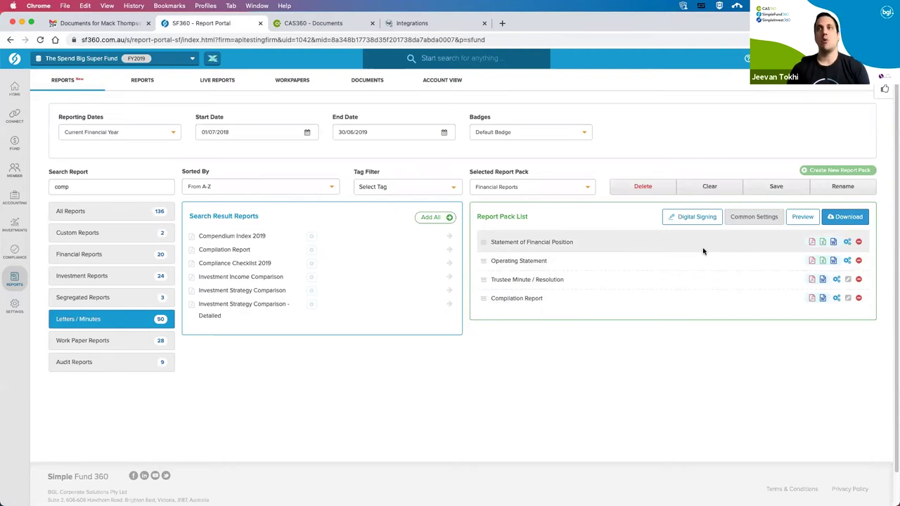
# Start digital signing of the report pack, toggle SMS authentication on and back off, and confirm the signature settings.
pyautogui.click(693, 218)
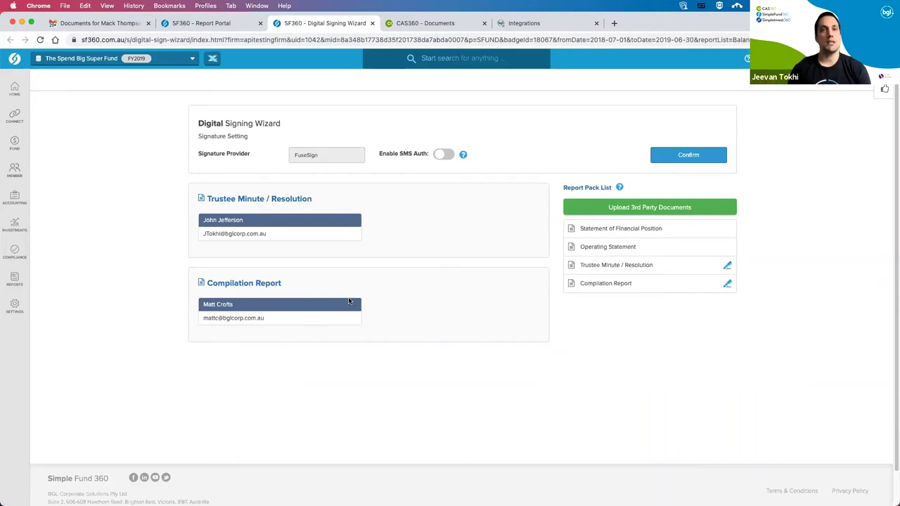
pyautogui.click(442, 156)
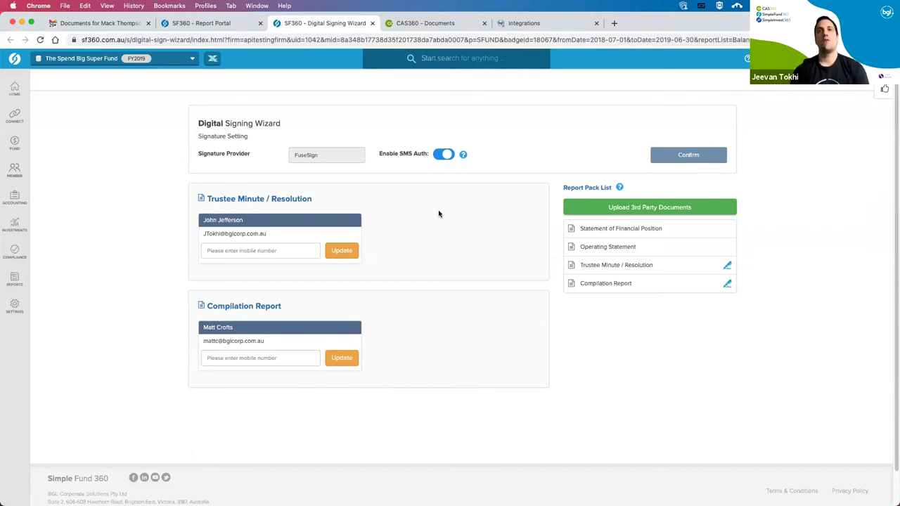
pyautogui.click(444, 154)
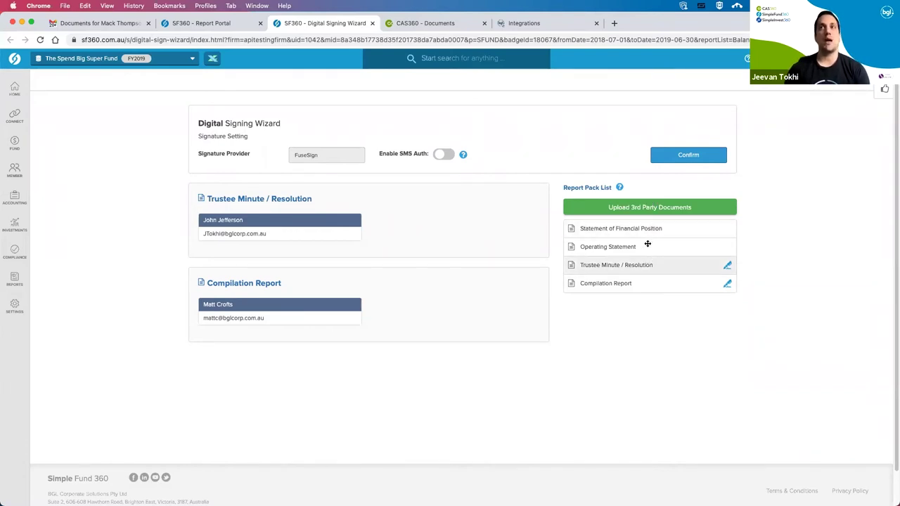
pyautogui.click(686, 161)
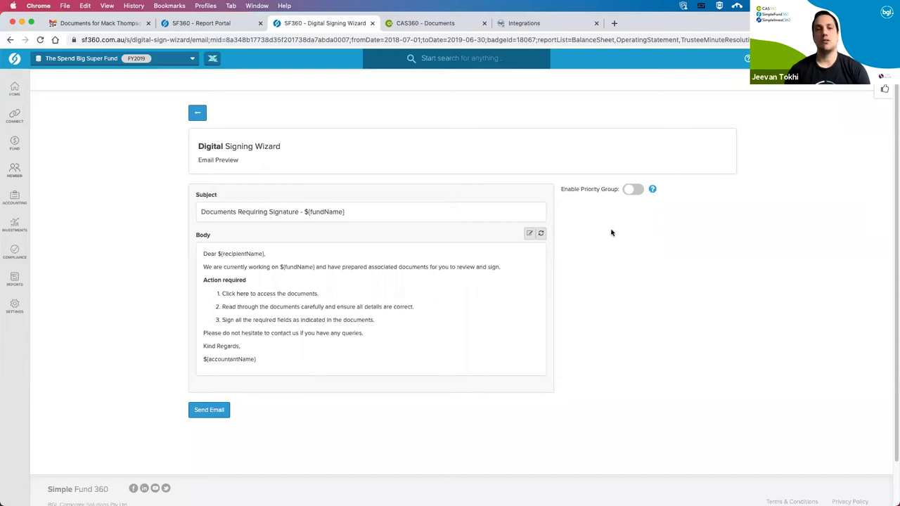
# Enable priority groups for the signing email and assign the Trustee Minute / Resolution signatory to Group 2.
pyautogui.click(629, 193)
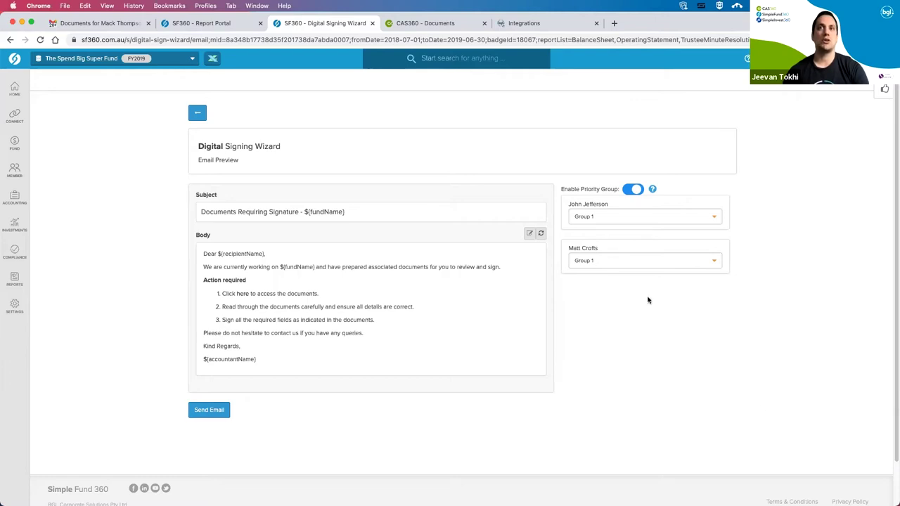
pyautogui.click(624, 220)
pyautogui.click(626, 227)
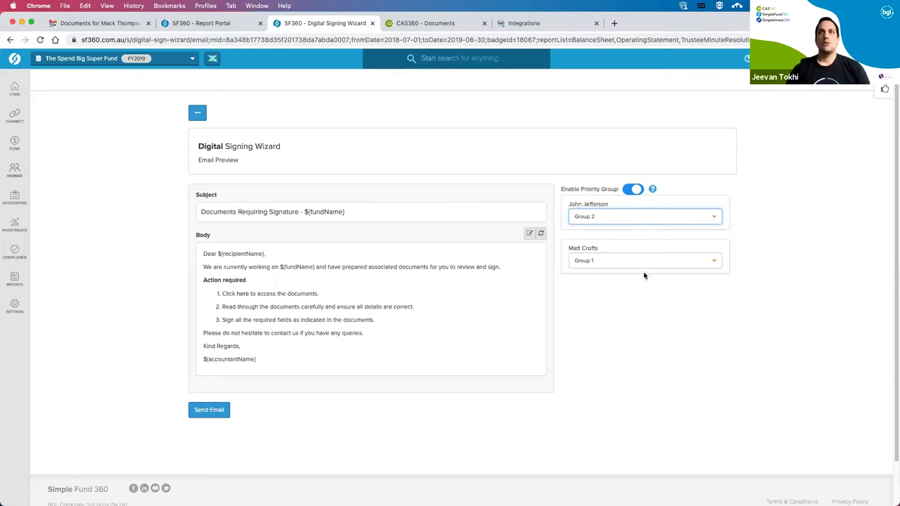
# Switch to the FuseSign webinar presentation in PowerPoint and start the slide show from the "It's demo time!" slide.
pyautogui.press('super+Tab')
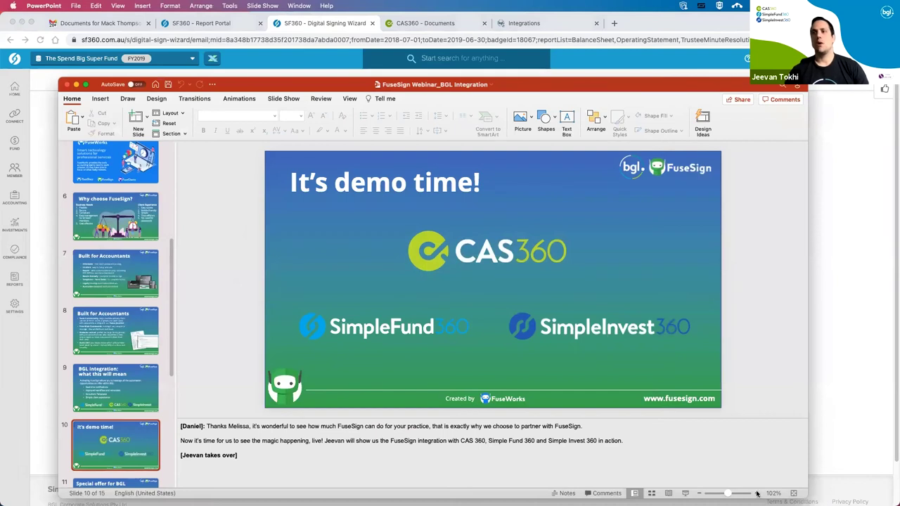
pyautogui.click(685, 493)
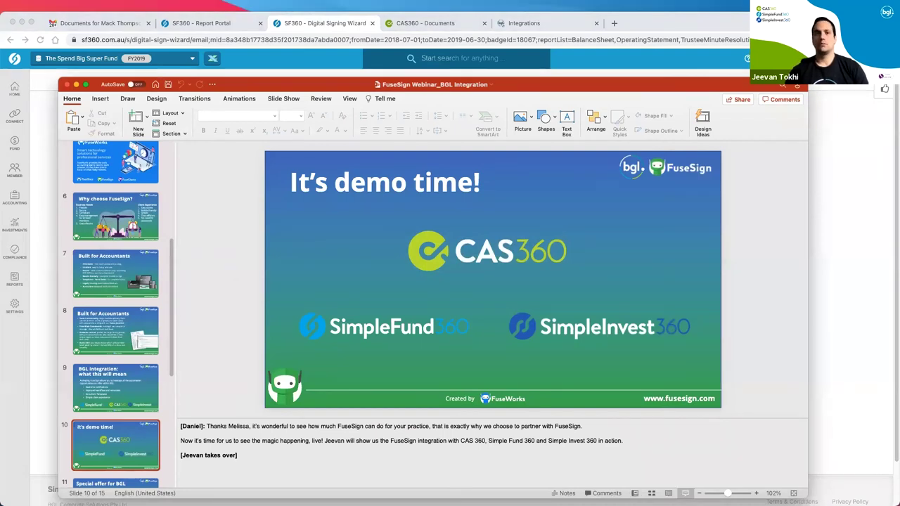